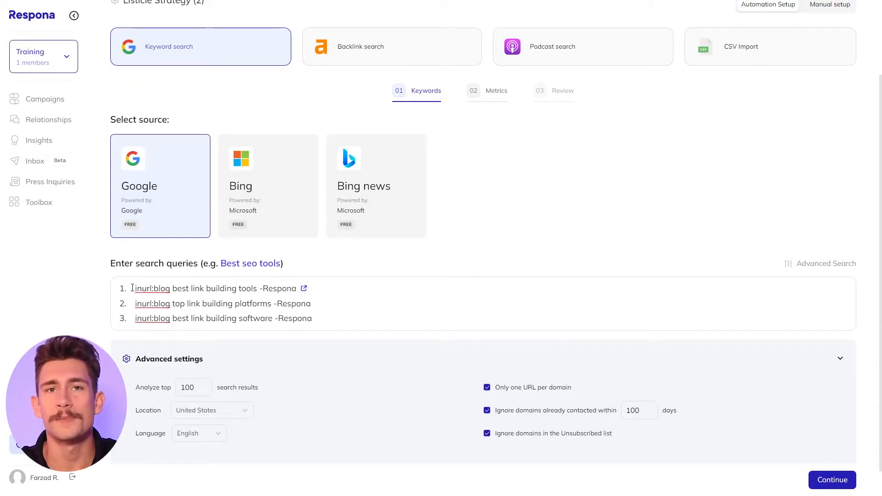
Step: Continue to the metrics with the three link building queries and set the minimum Ahrefs domain rating to 30
{"action": "left_click_drag", "start_coordinate": [135, 289], "coordinate": [297, 289]}
{"action": "left_click", "coordinate": [342, 288]}
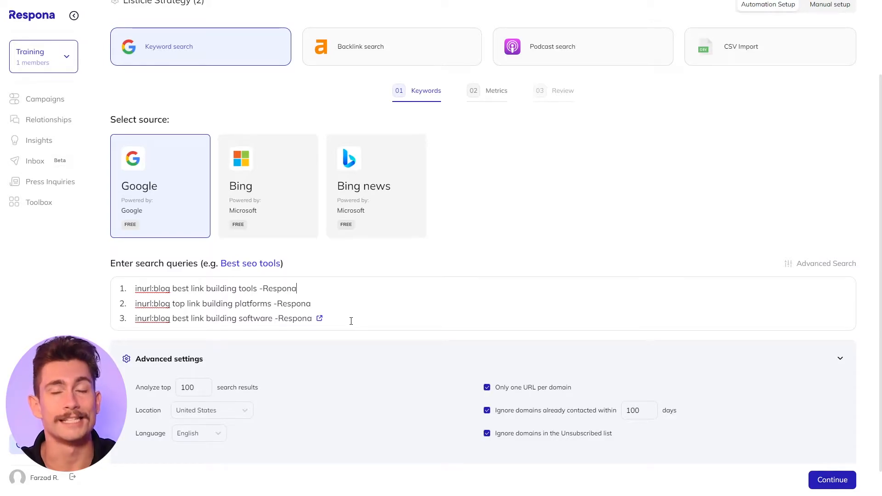
{"action": "left_click", "coordinate": [840, 482]}
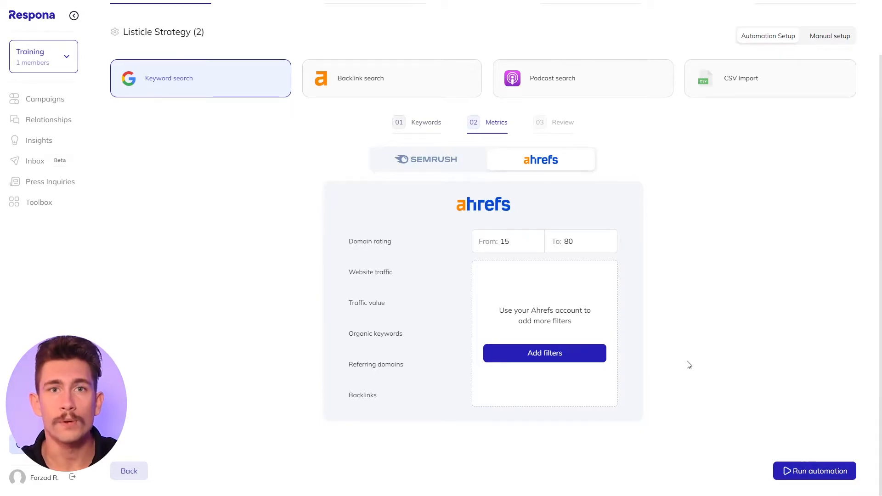
{"action": "double_click", "coordinate": [488, 242]}
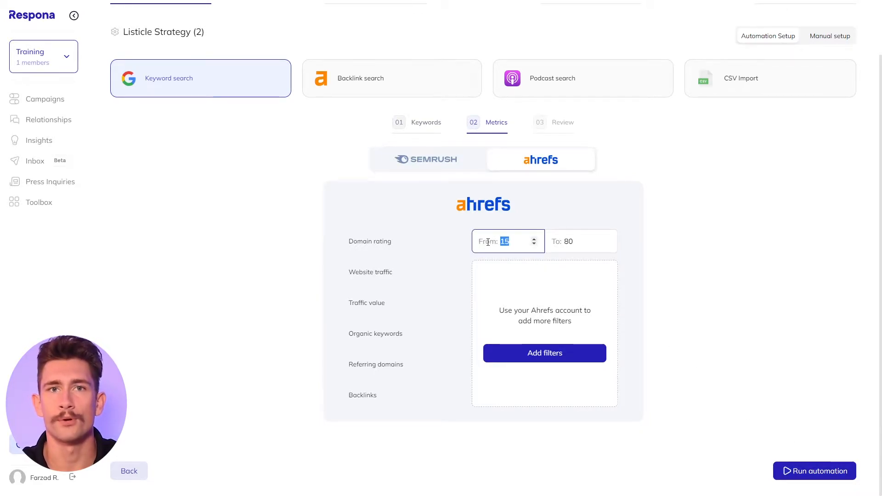
{"action": "type", "text": "30"}
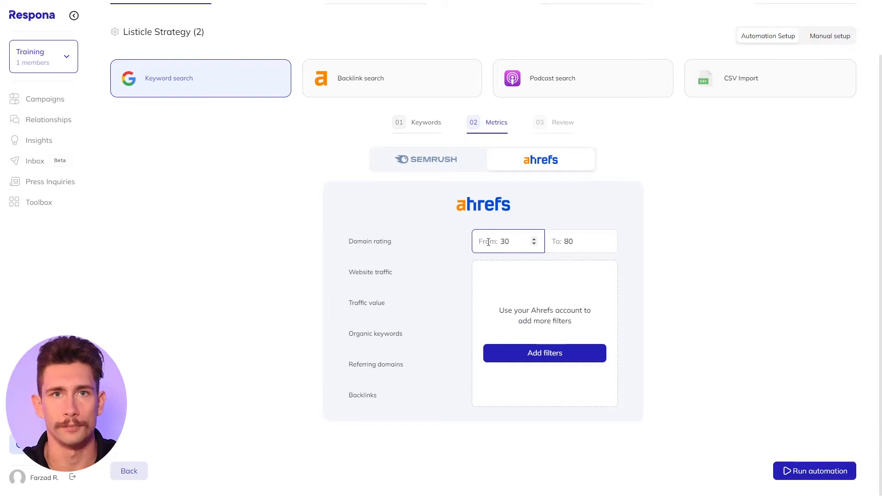
{"action": "left_click", "coordinate": [703, 291]}
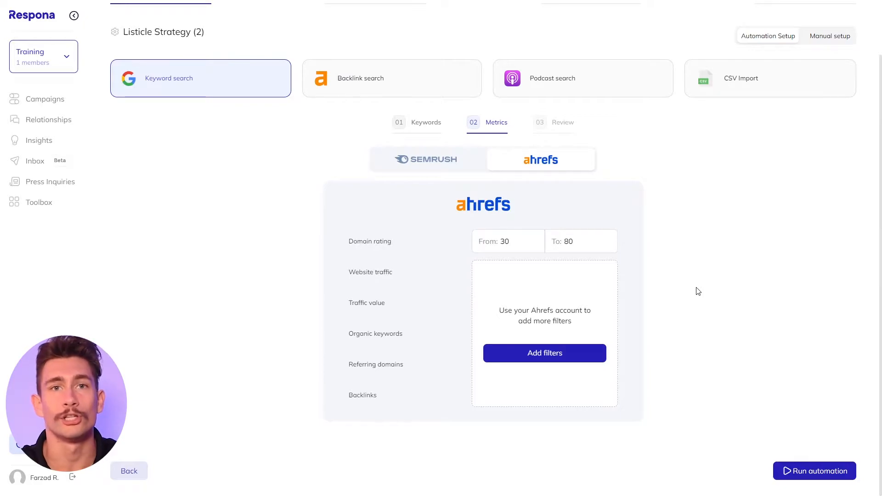
Step: Run the keyword search automation, view its results and expand the list of selected opportunities
{"action": "left_click", "coordinate": [815, 471]}
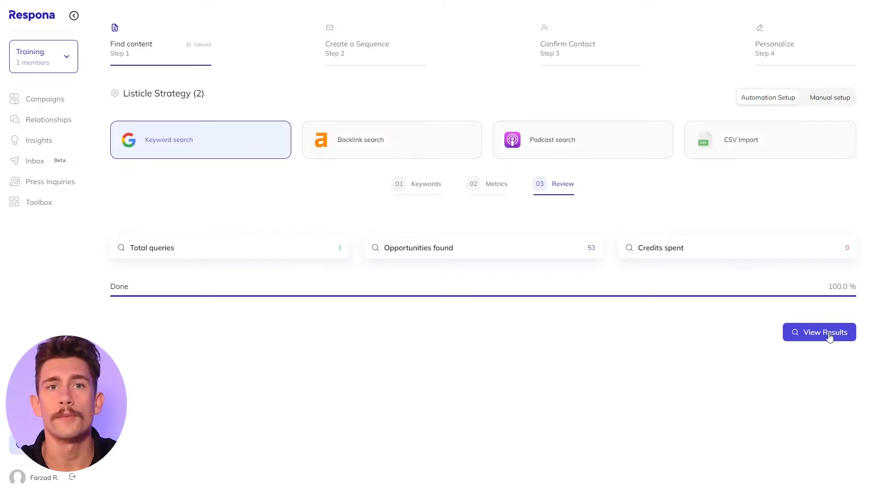
{"action": "left_click", "coordinate": [827, 334]}
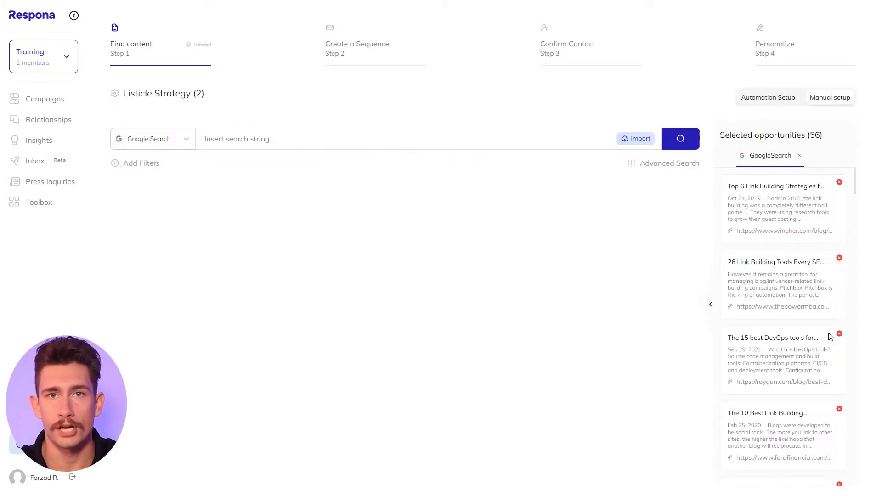
{"action": "left_click", "coordinate": [711, 307]}
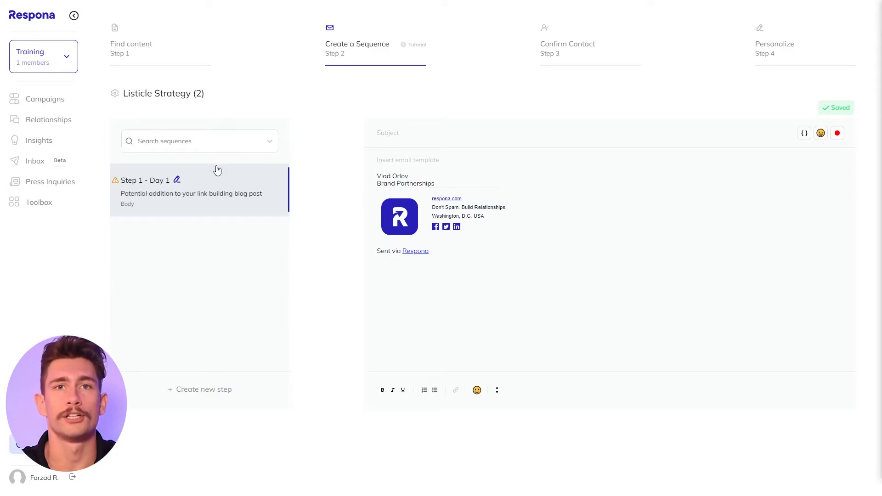
Step: Load the saved link building outreach template into the first email step of the sequence
{"action": "left_click", "coordinate": [219, 140]}
{"action": "left_click", "coordinate": [219, 200]}
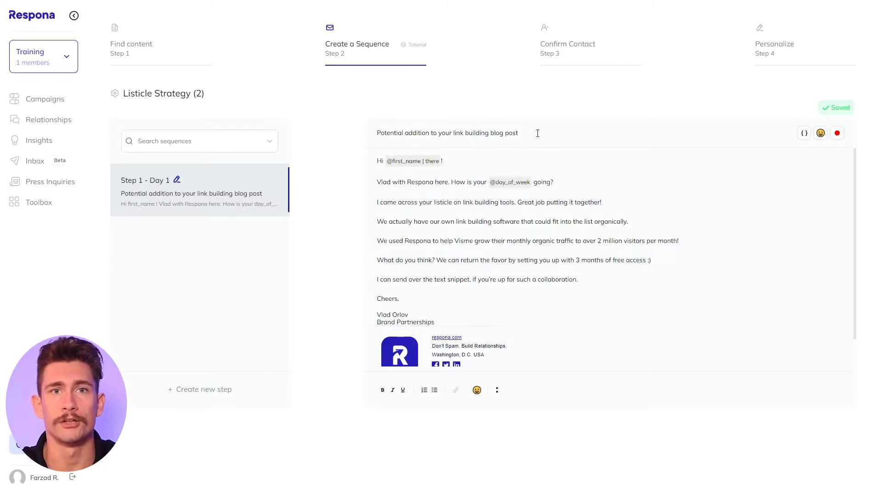
{"action": "left_click_drag", "start_coordinate": [538, 133], "coordinate": [434, 138]}
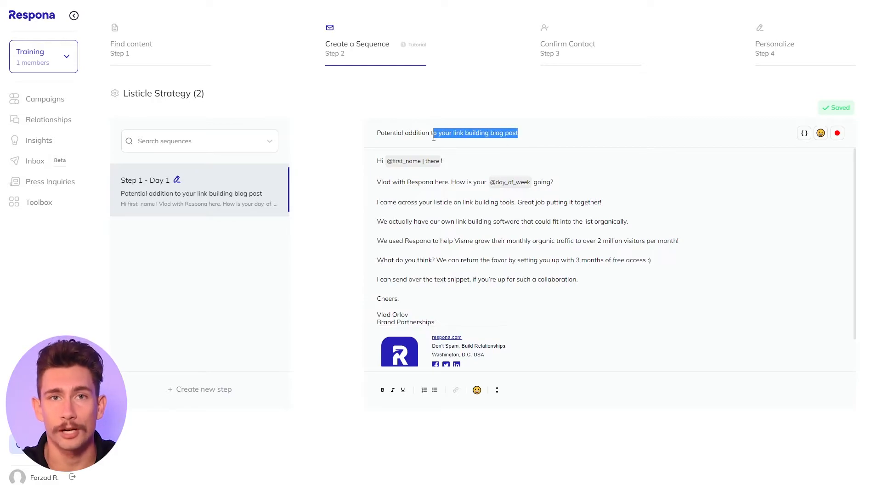
{"action": "left_click", "coordinate": [474, 160]}
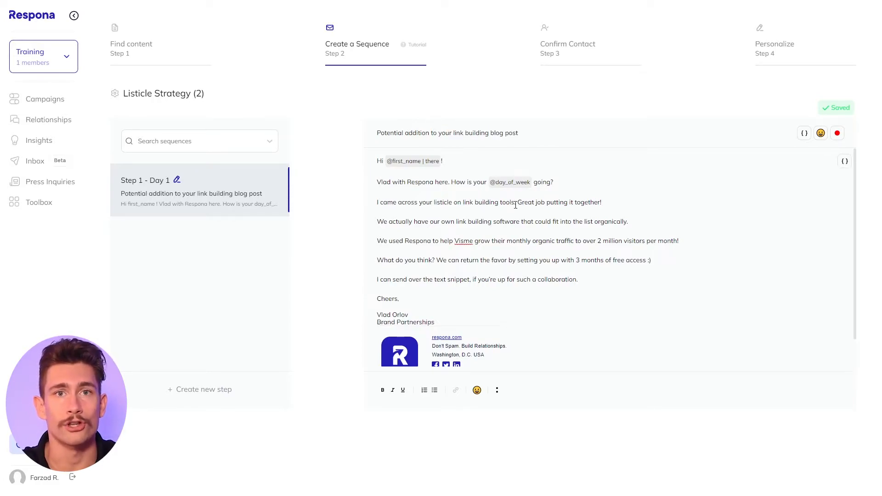
Step: Replace "on link building tools" in the first email with a comma and the URL Title variable
{"action": "left_click_drag", "start_coordinate": [515, 205], "coordinate": [459, 205]}
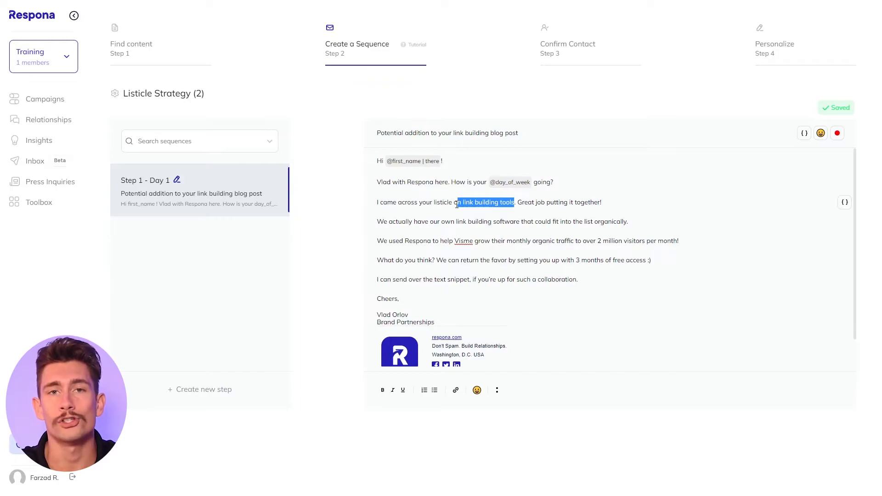
{"action": "key", "text": "BackSpace"}
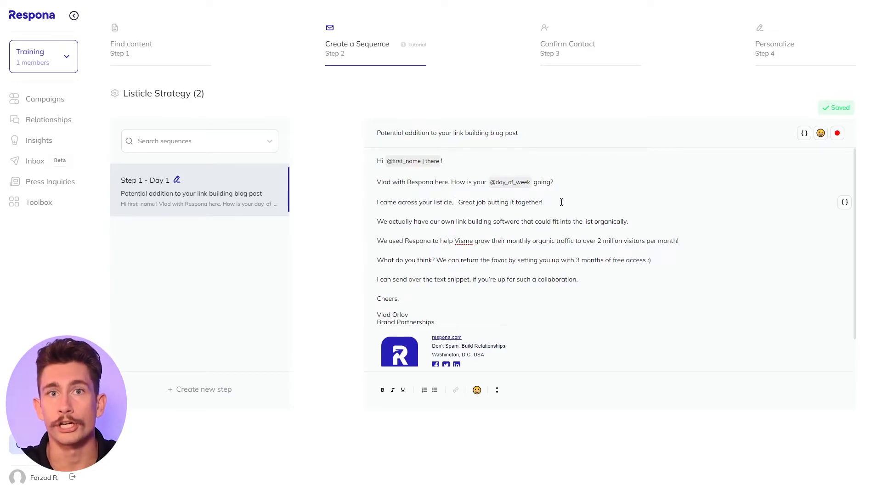
{"action": "left_click", "coordinate": [845, 204]}
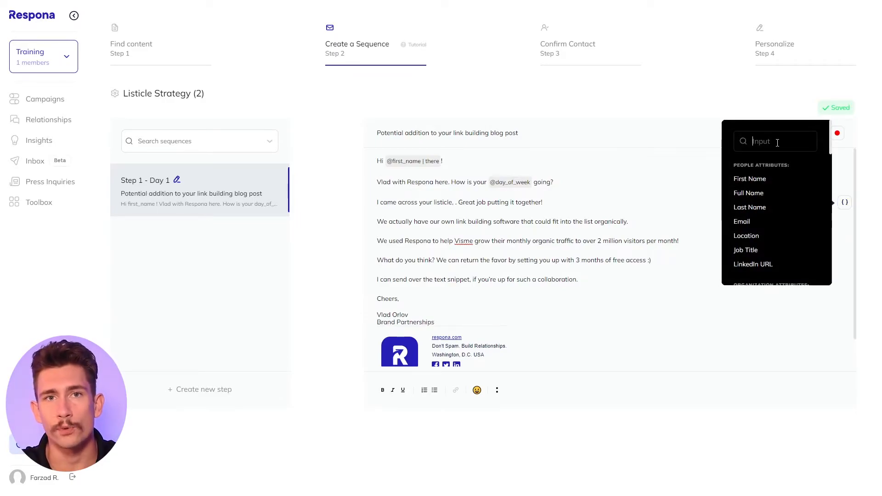
{"action": "type", "text": "url"}
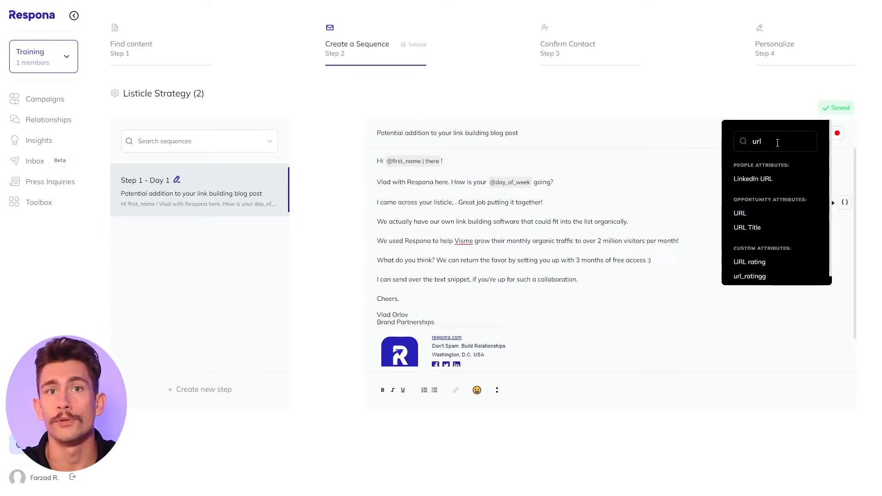
{"action": "left_click", "coordinate": [754, 229]}
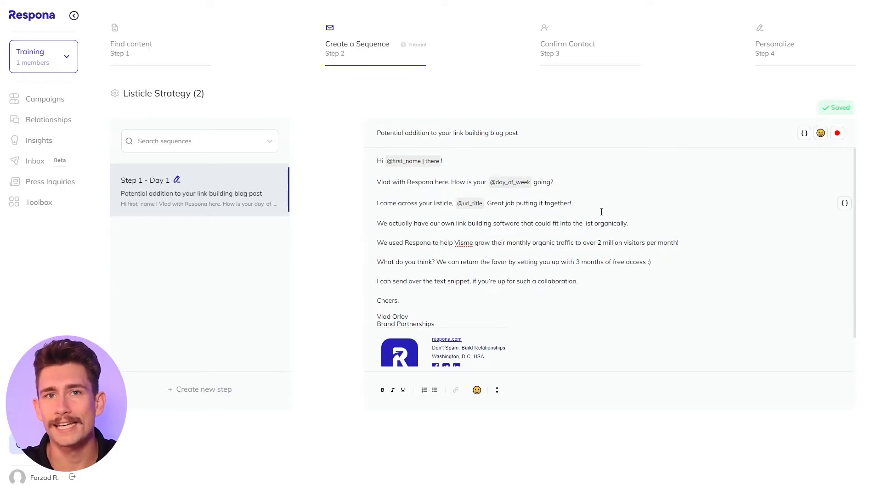
Step: Create a follow-up step greeting "Hey" with the First Name variable and a comma, followed by "Just following up on my last message :)"
{"action": "left_click", "coordinate": [185, 392]}
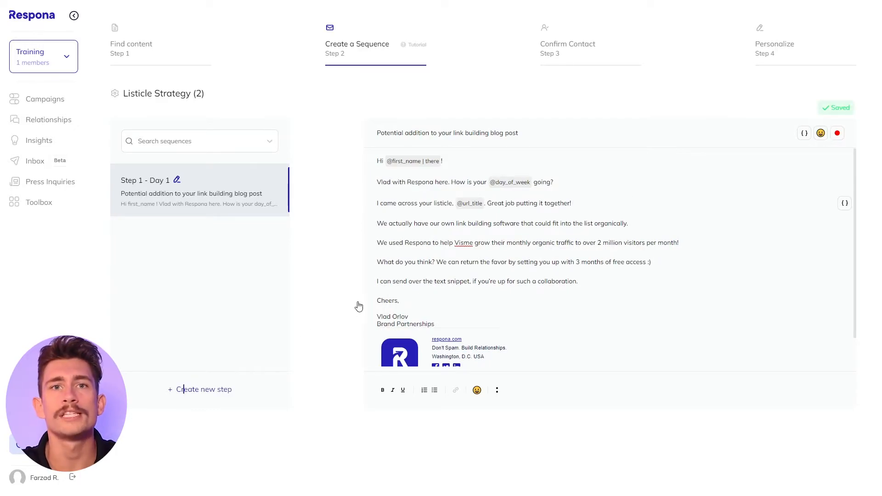
{"action": "left_click", "coordinate": [436, 158]}
{"action": "type", "text": "Hey"}
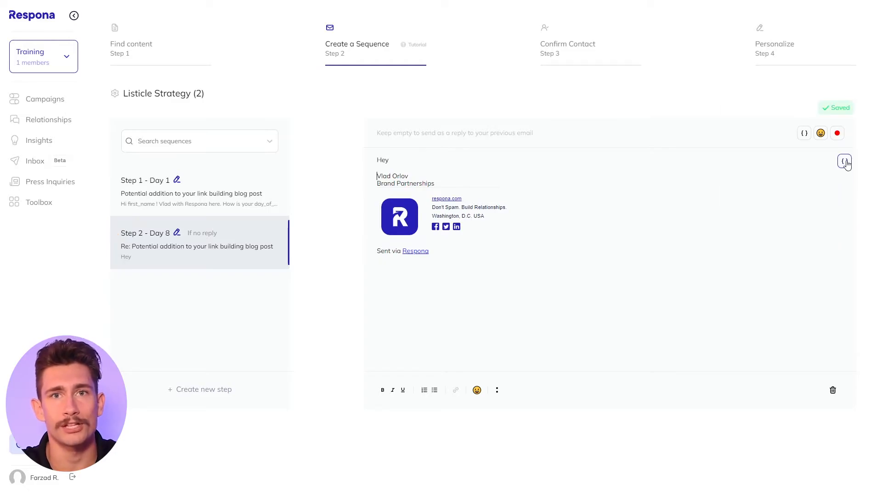
{"action": "left_click", "coordinate": [845, 161]}
{"action": "left_click", "coordinate": [754, 115]}
{"action": "type", "text": ","}
{"action": "key", "text": "Return"}
{"action": "type", "text": "Just following up omn"}
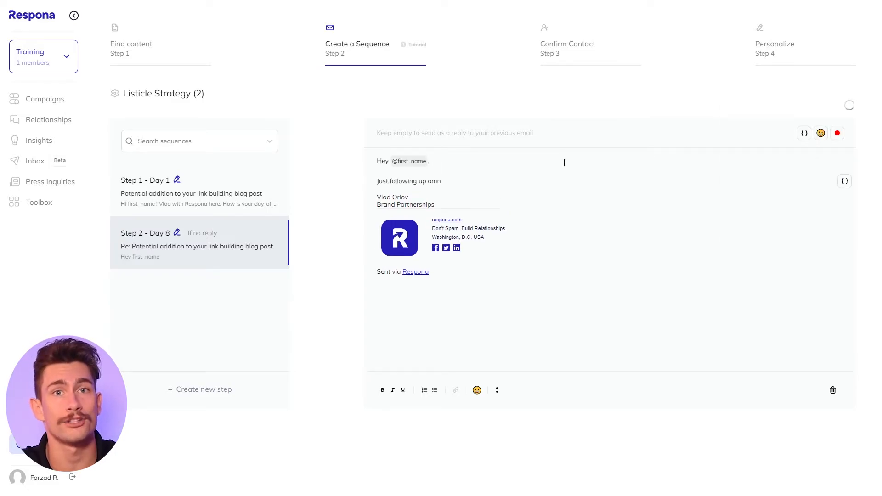
{"action": "type", "text": " my last message :)"}
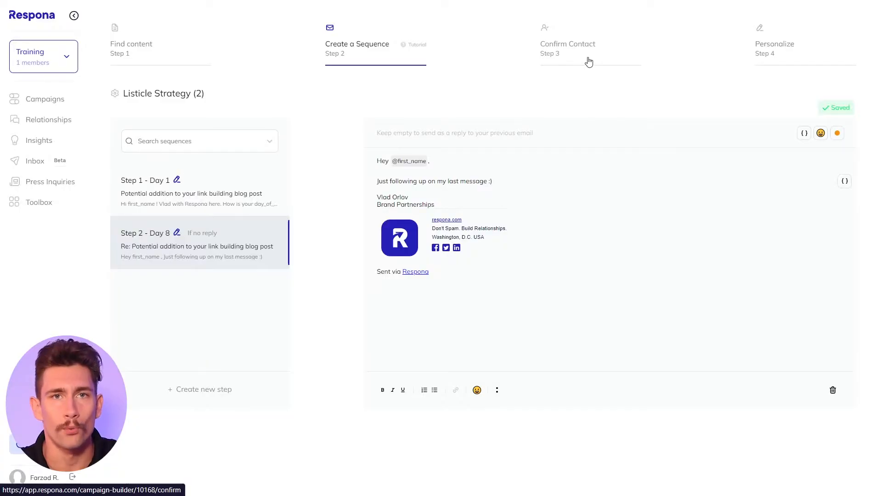
Step: Open the automated contact setup, review the seniority and generic-email settings, and start finding contacts for the unassigned opportunities
{"action": "left_click", "coordinate": [588, 61]}
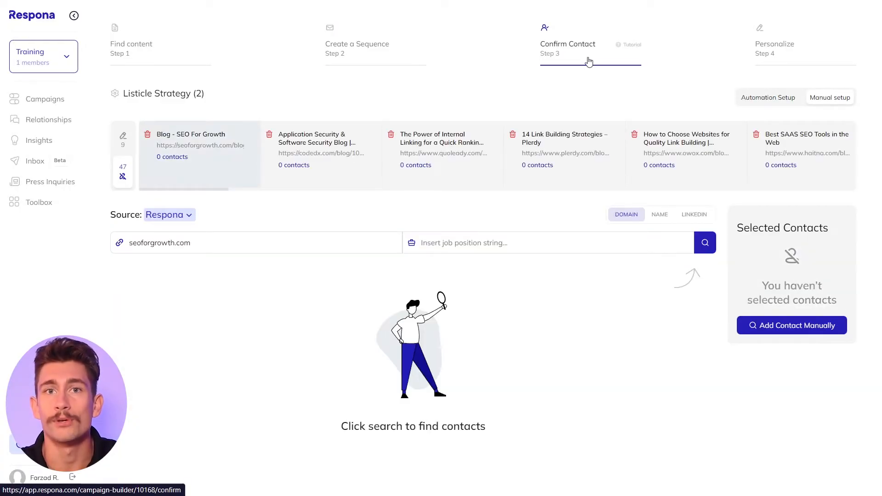
{"action": "left_click", "coordinate": [755, 97]}
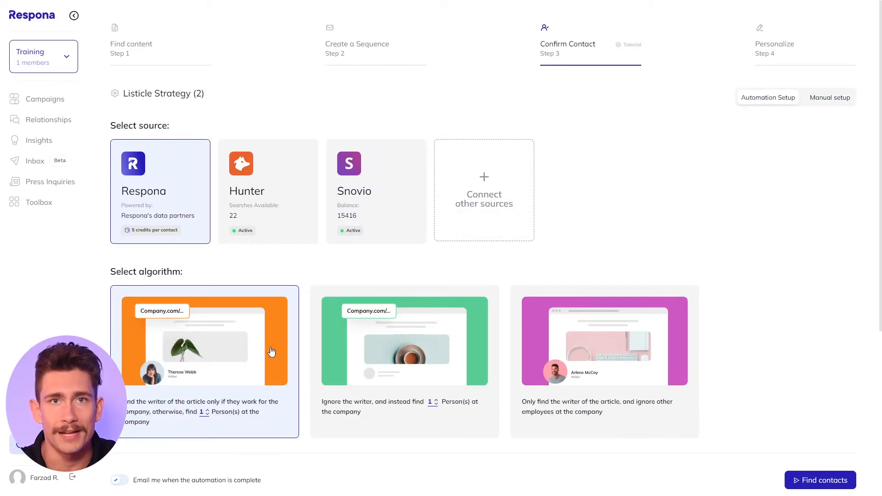
{"action": "scroll", "coordinate": [196, 309], "scroll_direction": "down", "scroll_amount": 5}
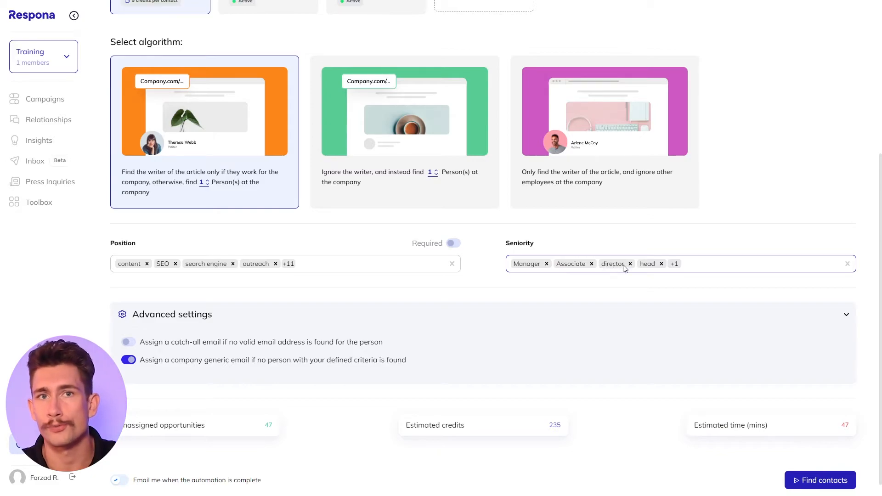
{"action": "left_click", "coordinate": [678, 266]}
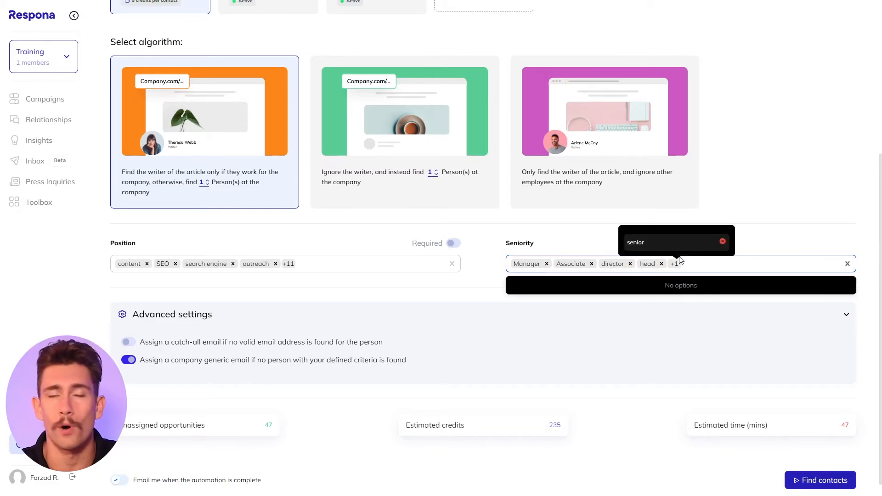
{"action": "left_click", "coordinate": [483, 280]}
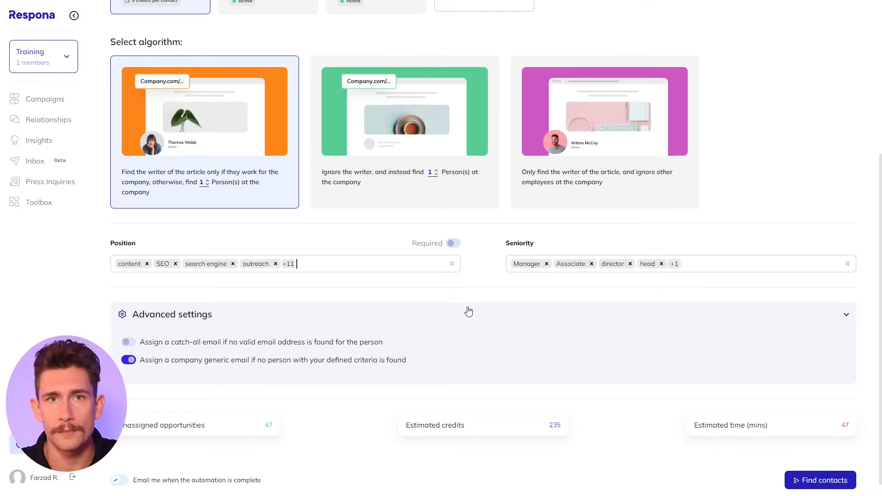
{"action": "left_click_drag", "start_coordinate": [460, 366], "coordinate": [141, 377]}
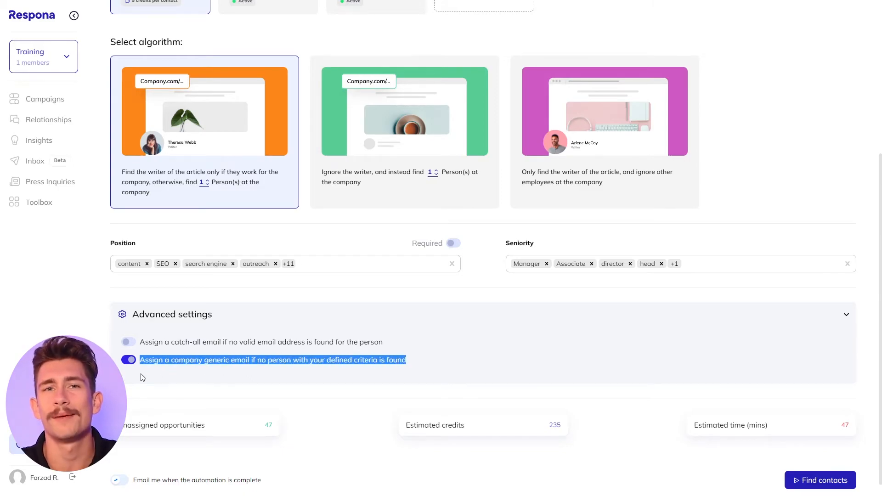
{"action": "left_click", "coordinate": [141, 378]}
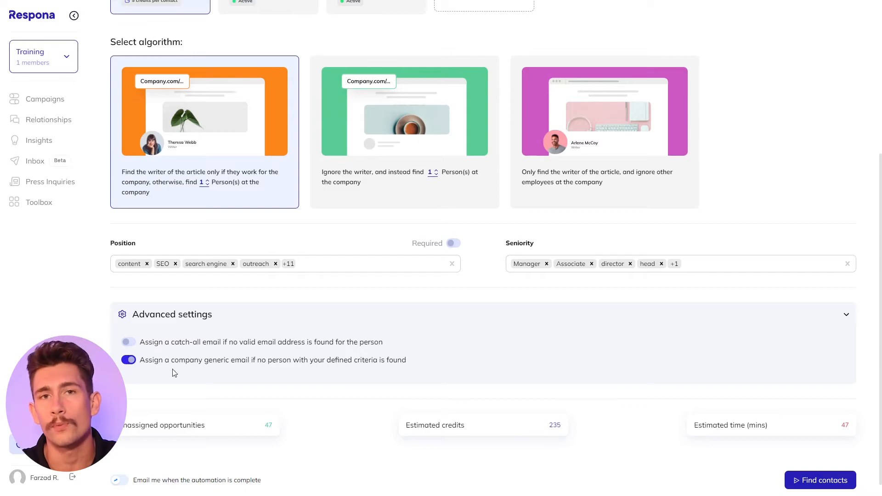
{"action": "left_click", "coordinate": [808, 482]}
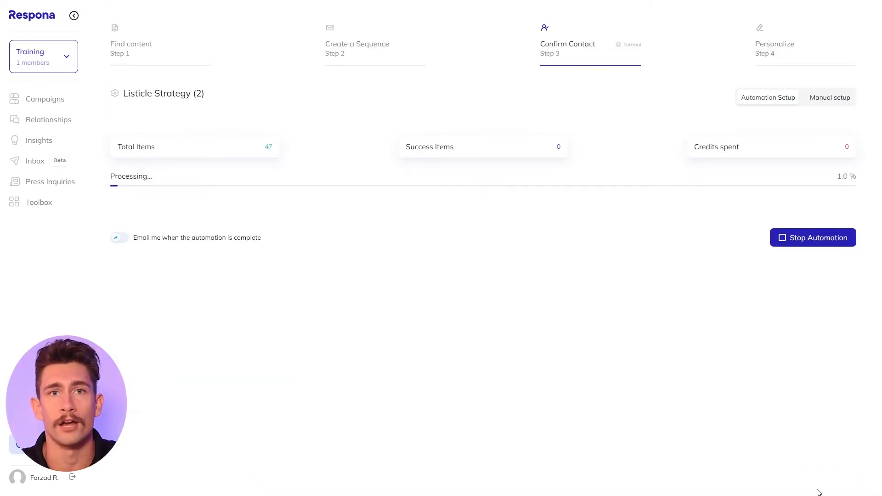
Step: Stop the contact automation, switch to manual setup and show the opportunities that have contacts assigned
{"action": "left_click", "coordinate": [819, 241]}
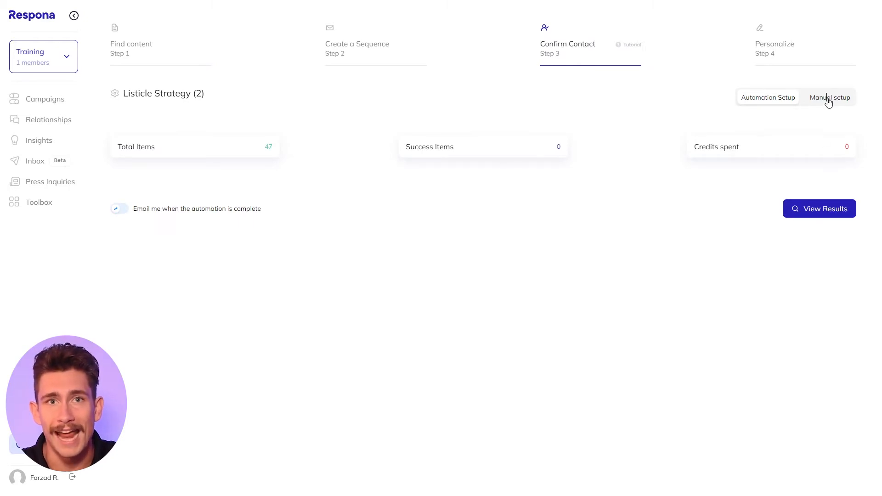
{"action": "left_click", "coordinate": [827, 98]}
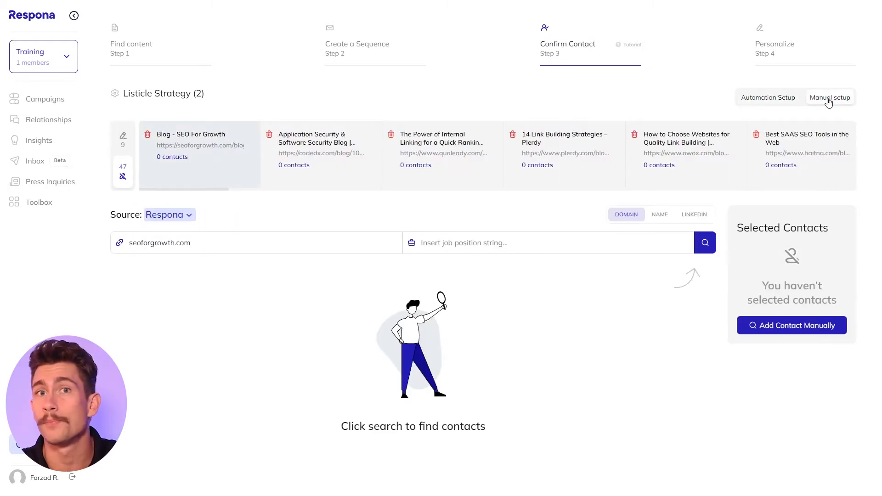
{"action": "left_click", "coordinate": [123, 138]}
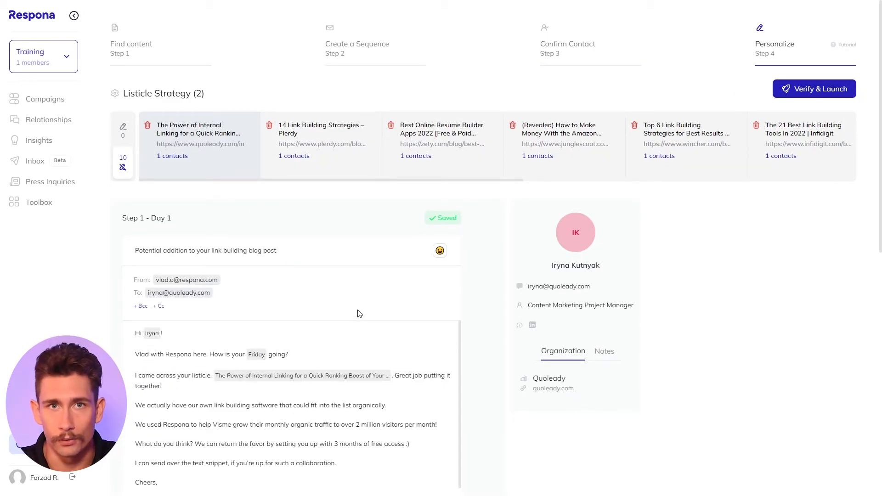
Step: In the Plerdy email, add "I agree that an unreasonable purchase of links from home pages can result in large expenditures with minimal benefit." after the compliment
{"action": "scroll", "coordinate": [359, 314], "scroll_direction": "down", "scroll_amount": 3}
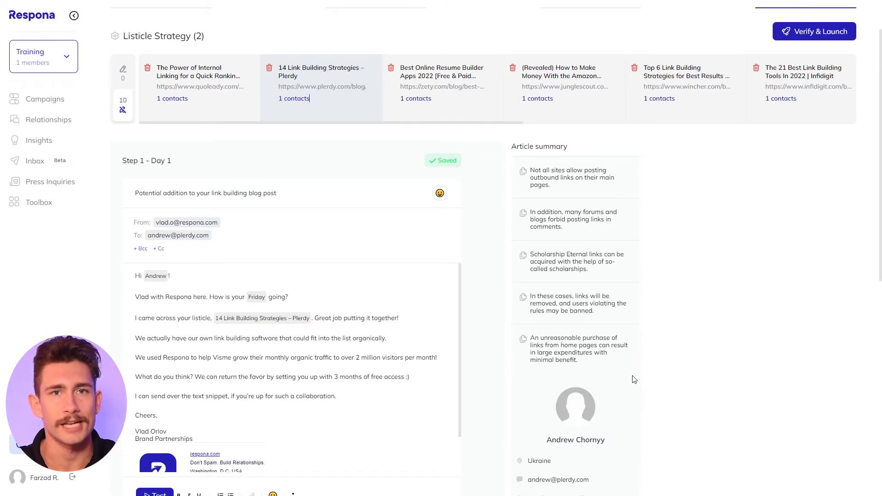
{"action": "double_click", "coordinate": [523, 338]}
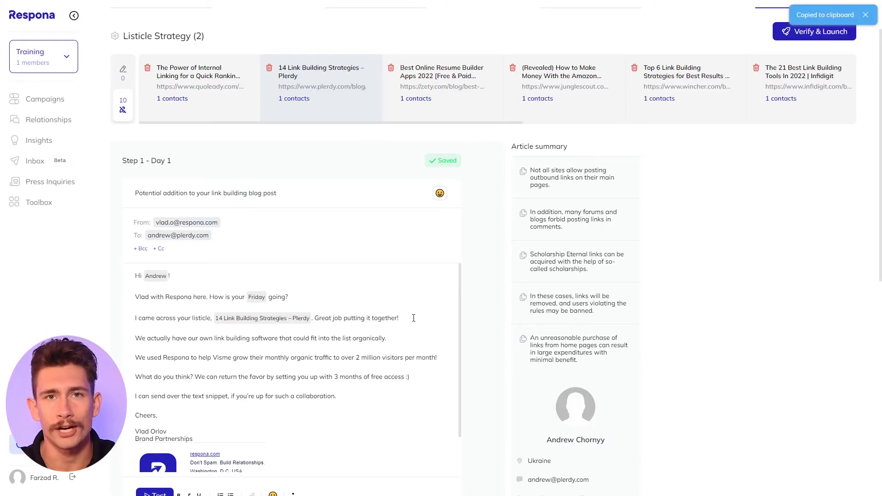
{"action": "left_click", "coordinate": [414, 318]}
{"action": "type", "text": "I agre"}
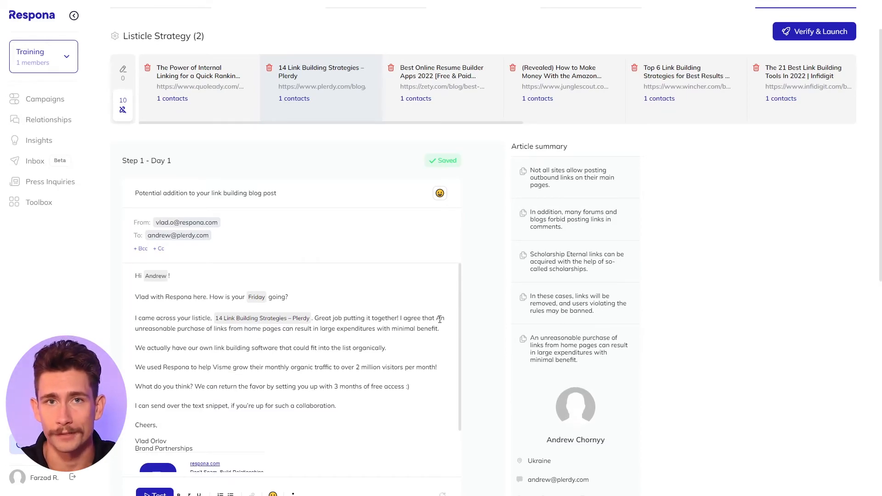
Step: Verify the opportunities, flagging emails contacted in the past 100 days, with empty variables or placeholder brackets, and open the launch options
{"action": "scroll", "coordinate": [442, 317], "scroll_direction": "up", "scroll_amount": 2}
{"action": "left_click", "coordinate": [791, 96]}
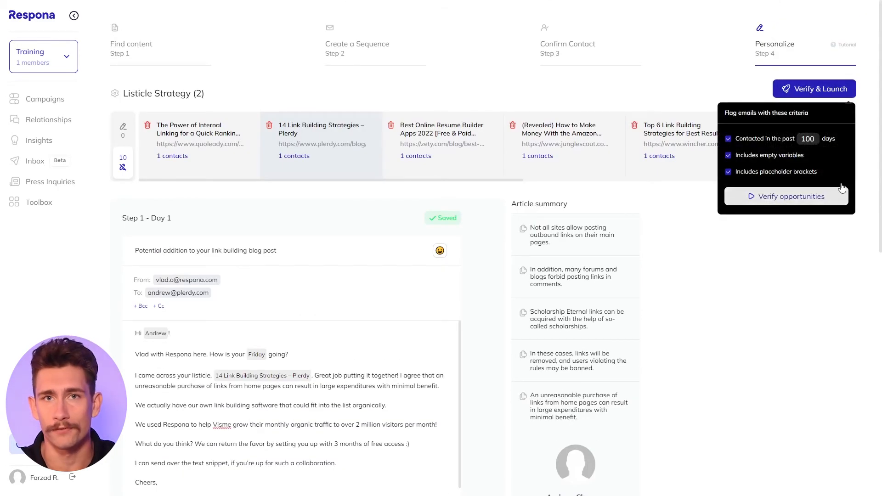
{"action": "left_click", "coordinate": [791, 198]}
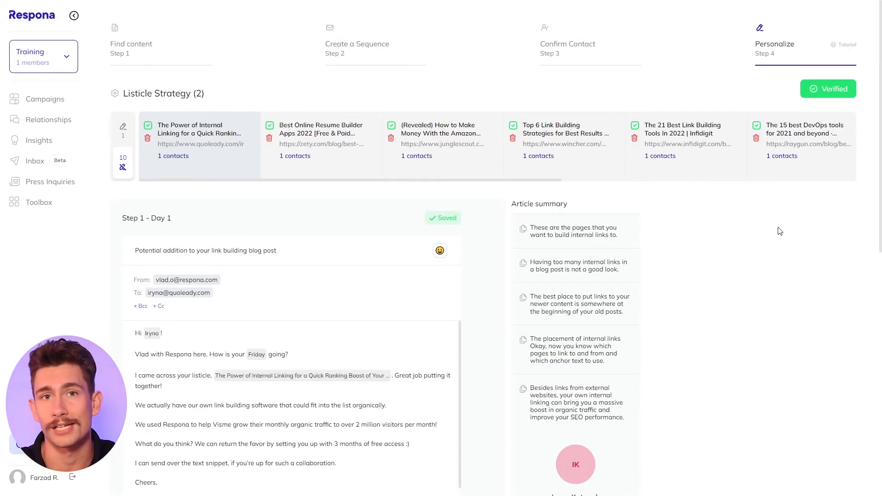
{"action": "left_click", "coordinate": [832, 94]}
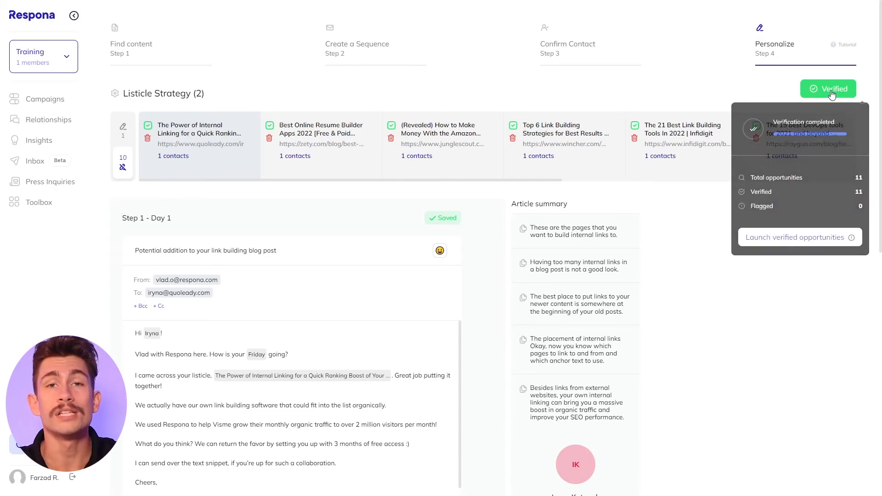